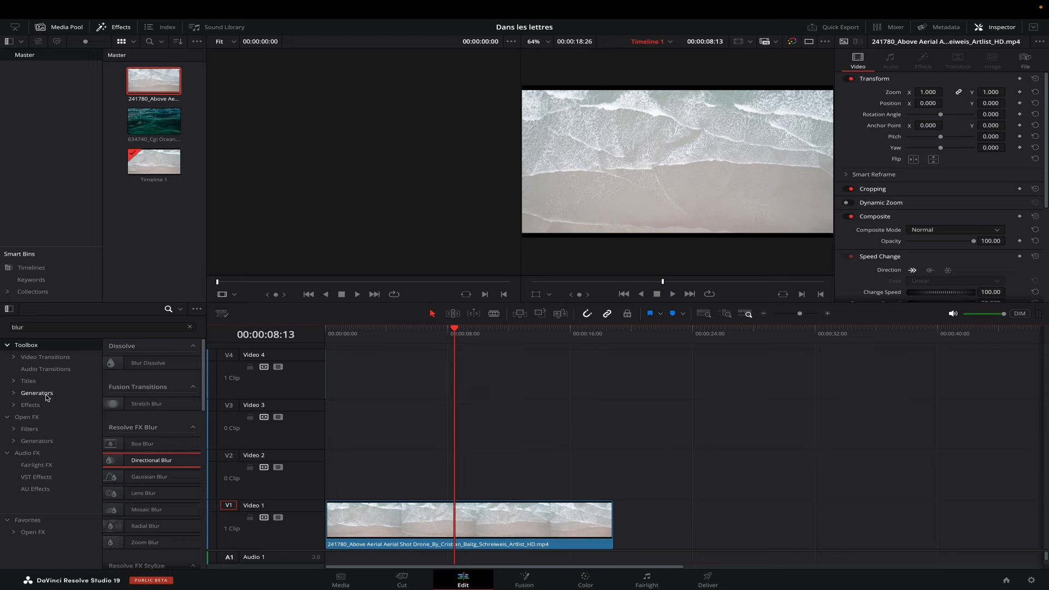
# - Add a Text+ title on Video 2 spanning the full beach clip and set its text to "LA MER"
pyautogui.click(32, 385)
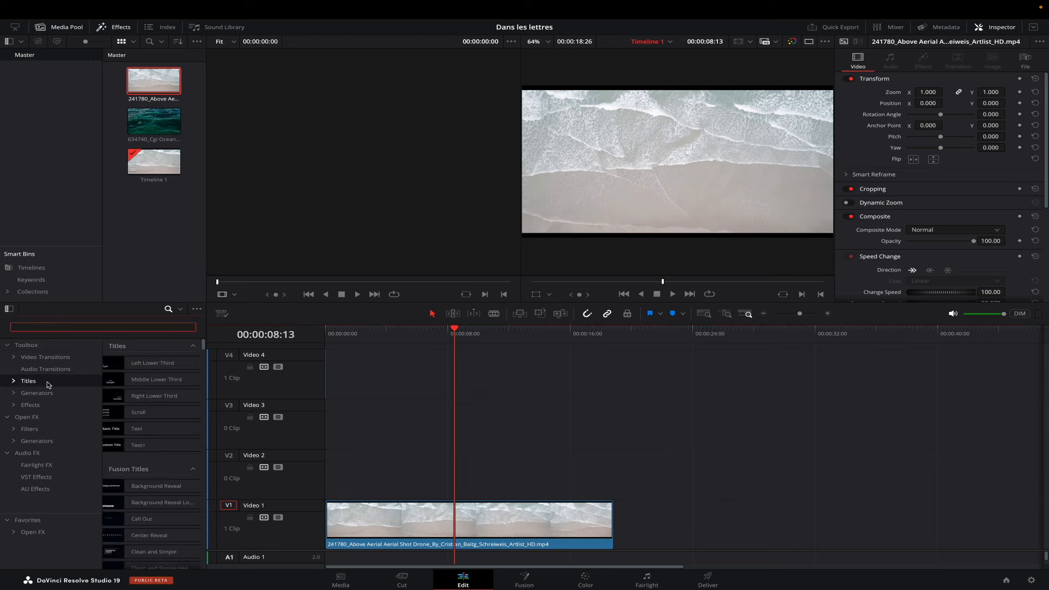
pyautogui.moveTo(138, 445); pyautogui.dragTo(424, 476)
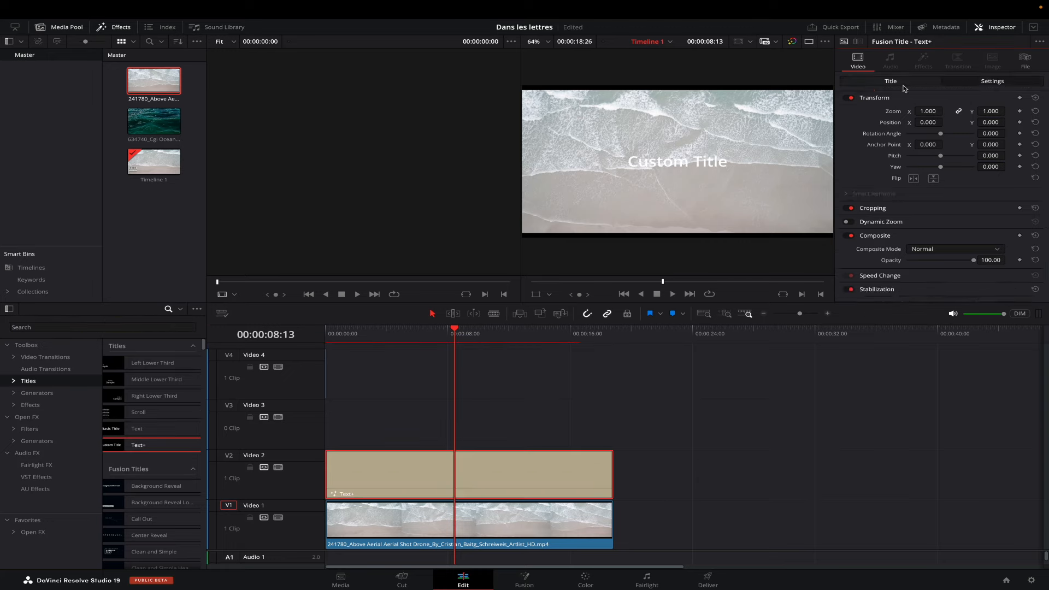
pyautogui.click(903, 81)
pyautogui.scroll(5, 913, 113)
pyautogui.tripleClick(882, 147)
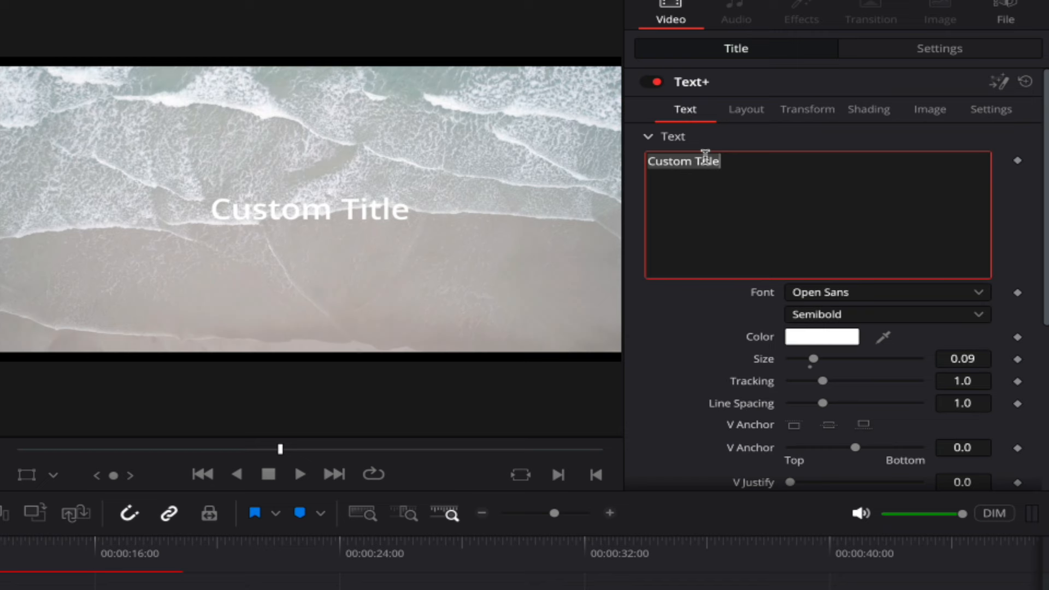
pyautogui.write('LA MER')
# - Set the LA MER title's font style to Bold and enlarge its size to about 0.42
pyautogui.click(895, 319)
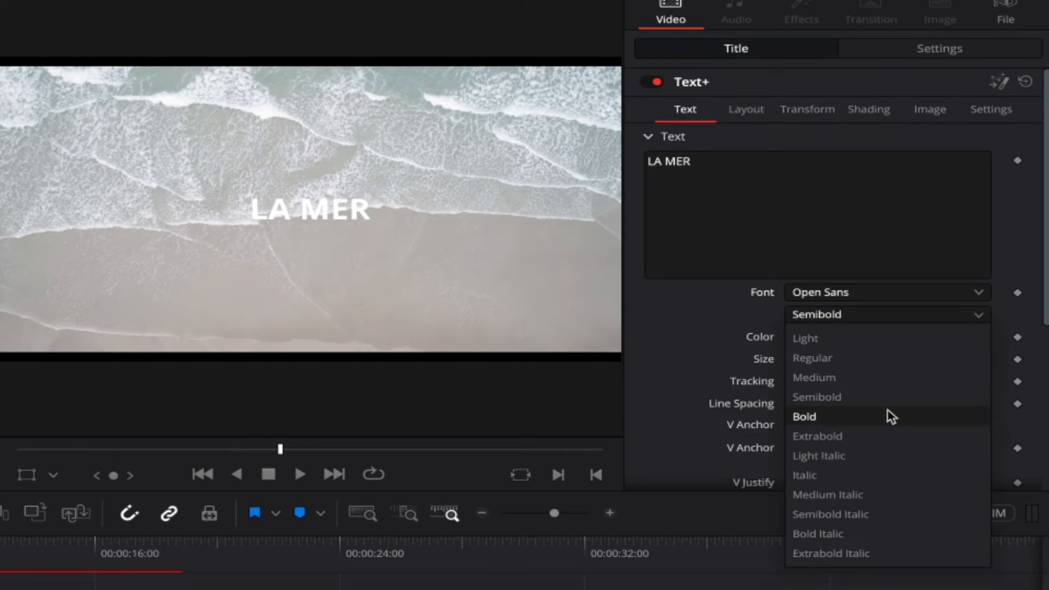
pyautogui.click(888, 413)
pyautogui.moveTo(814, 361); pyautogui.dragTo(897, 355)
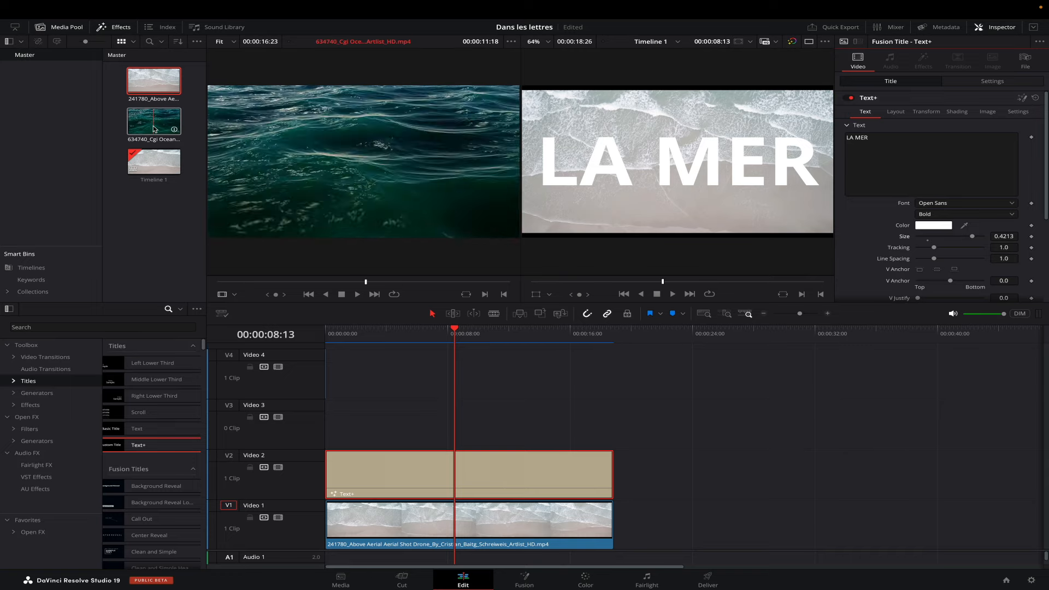
# - Place the ocean clip on Video 3 at the timeline start and set its composite mode to Foreground
pyautogui.moveTo(154, 130); pyautogui.dragTo(326, 436)
pyautogui.moveTo(409, 335)
pyautogui.mouseDown()
pyautogui.moveTo(396, 335)
pyautogui.moveTo(408, 335)
pyautogui.mouseUp()
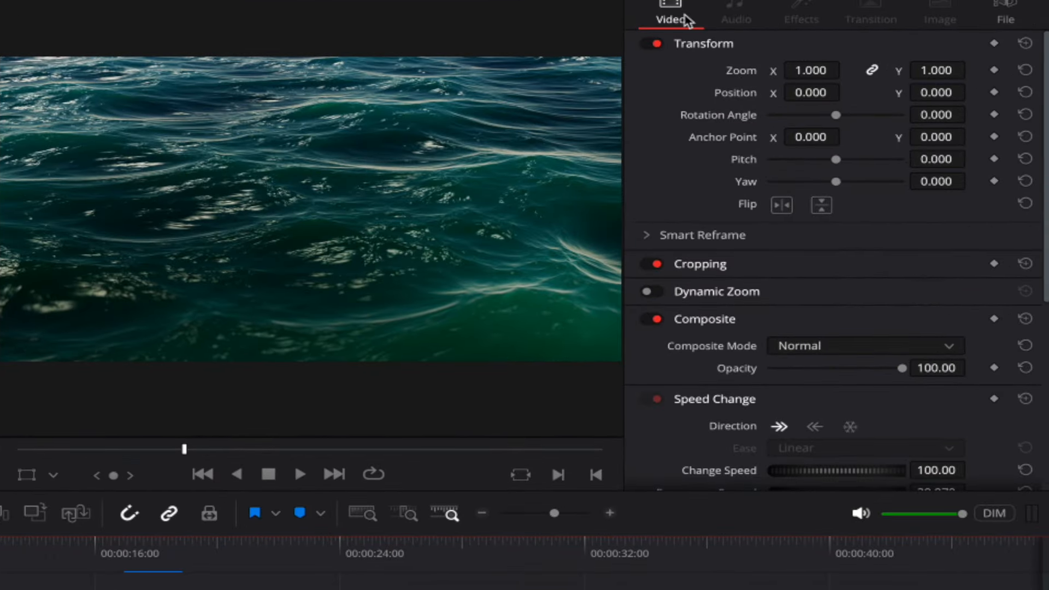
pyautogui.click(818, 346)
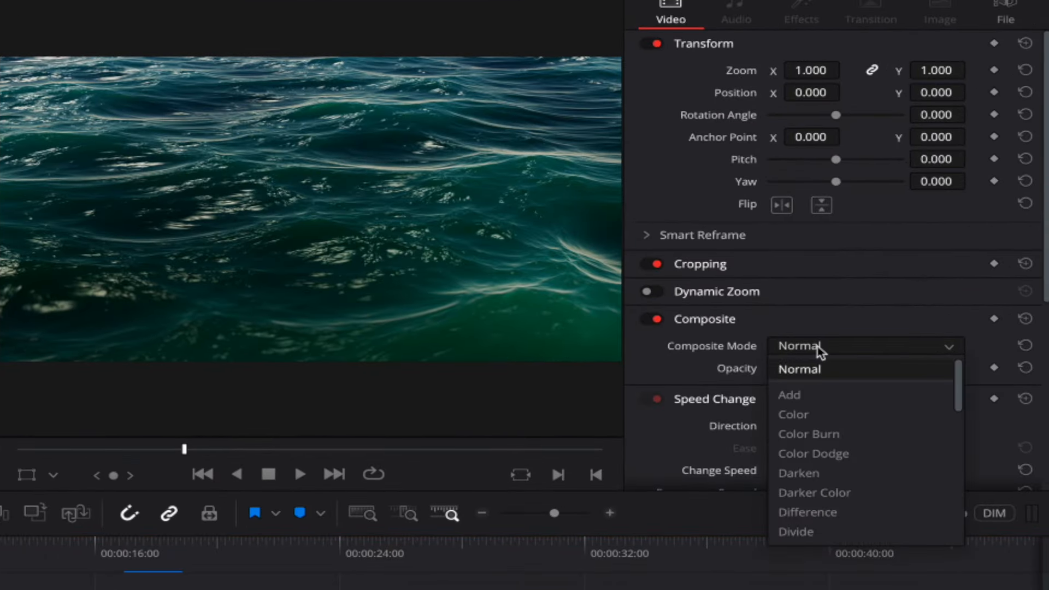
pyautogui.scroll(-10, 874, 443)
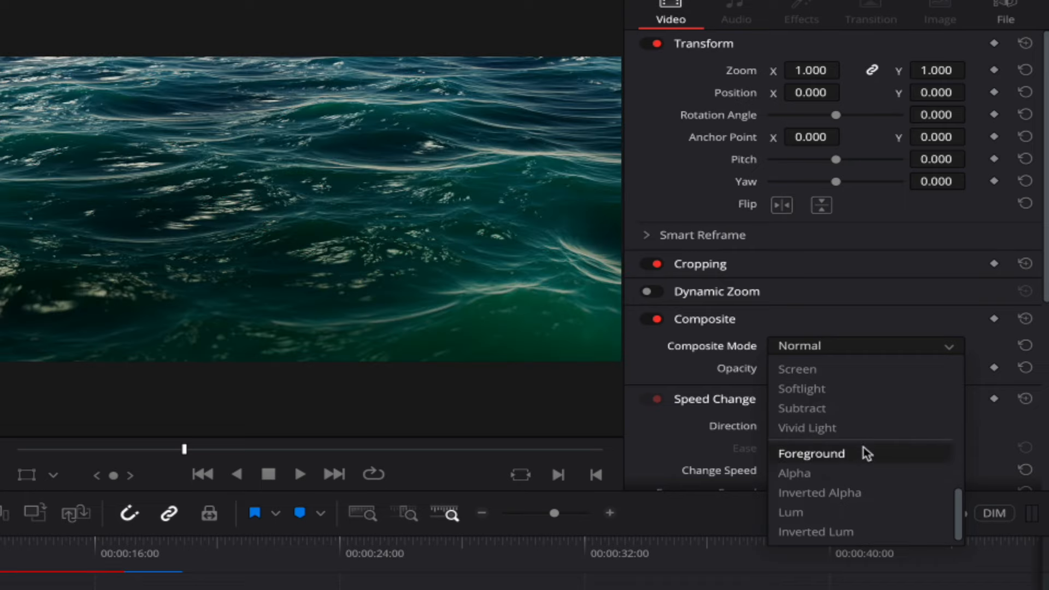
pyautogui.click(831, 454)
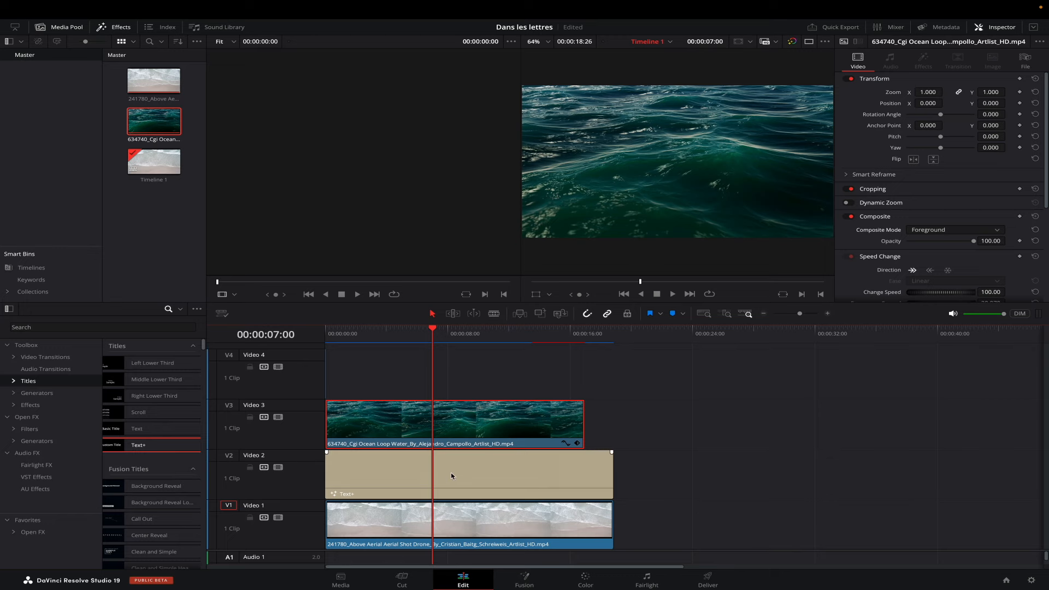
# - Set the composite mode of the Text+ title on Video 2 to Alpha
pyautogui.click(452, 476)
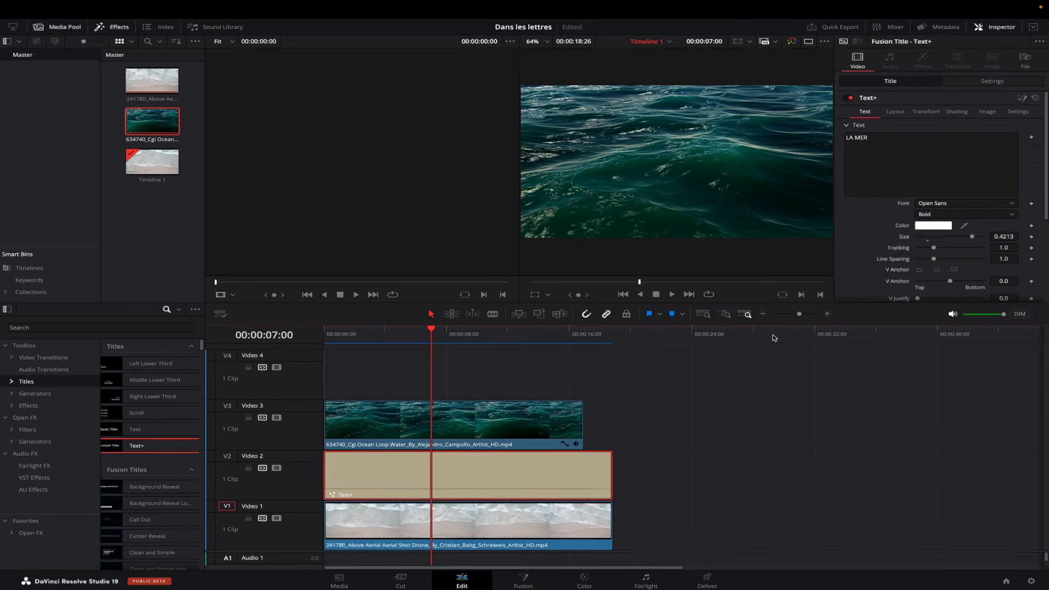
pyautogui.scroll(-2, 869, 401)
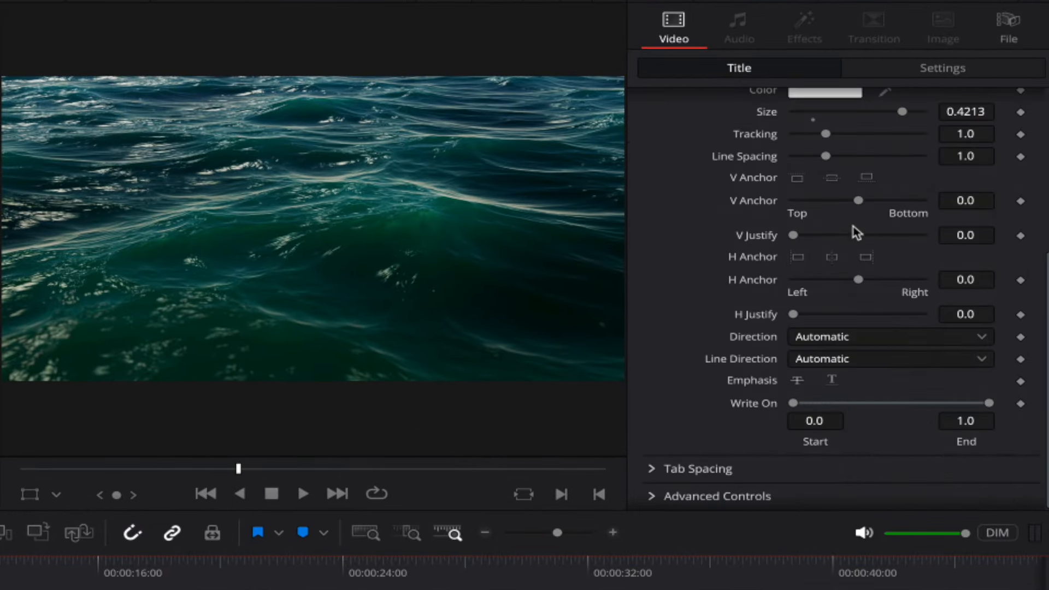
pyautogui.scroll(5, 853, 226)
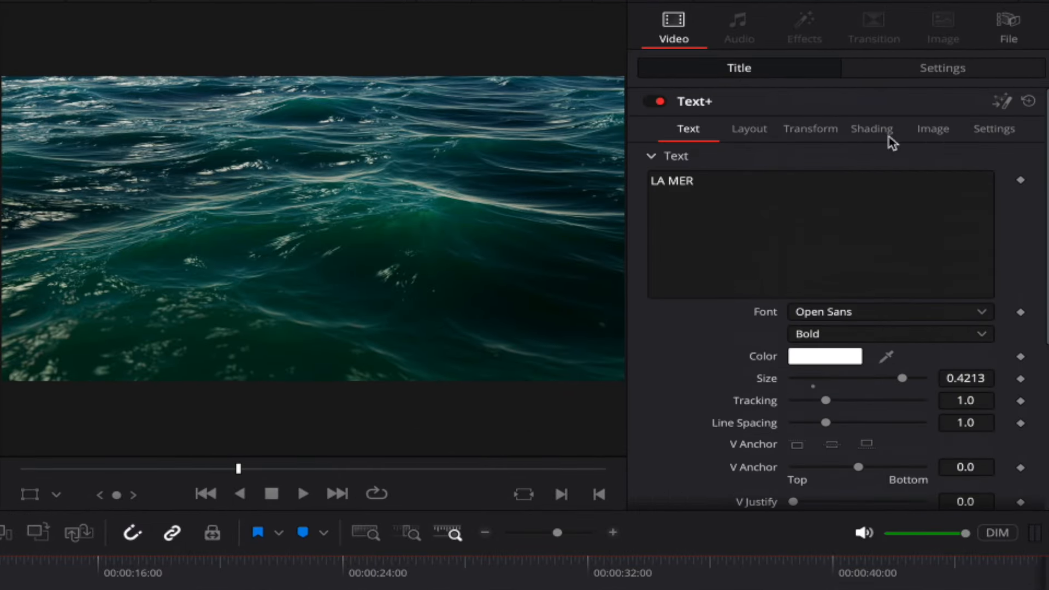
pyautogui.click(923, 69)
pyautogui.click(866, 403)
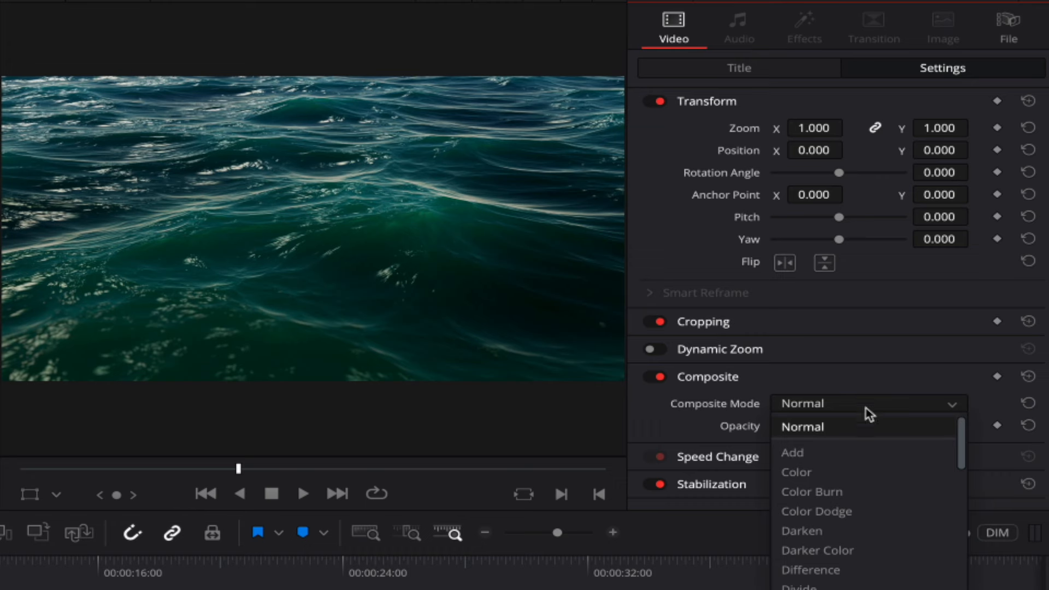
pyautogui.scroll(-8, 896, 481)
pyautogui.click(872, 535)
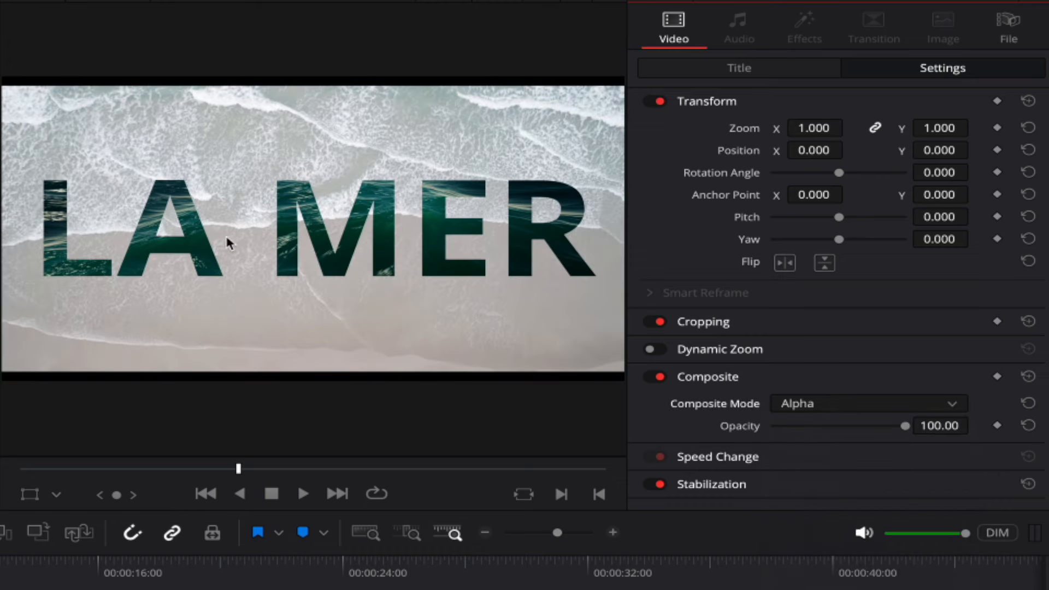
# - Play back the early part of the timeline to review the ocean footage inside the letters
pyautogui.moveTo(238, 469); pyautogui.dragTo(47, 469)
pyautogui.press('space')
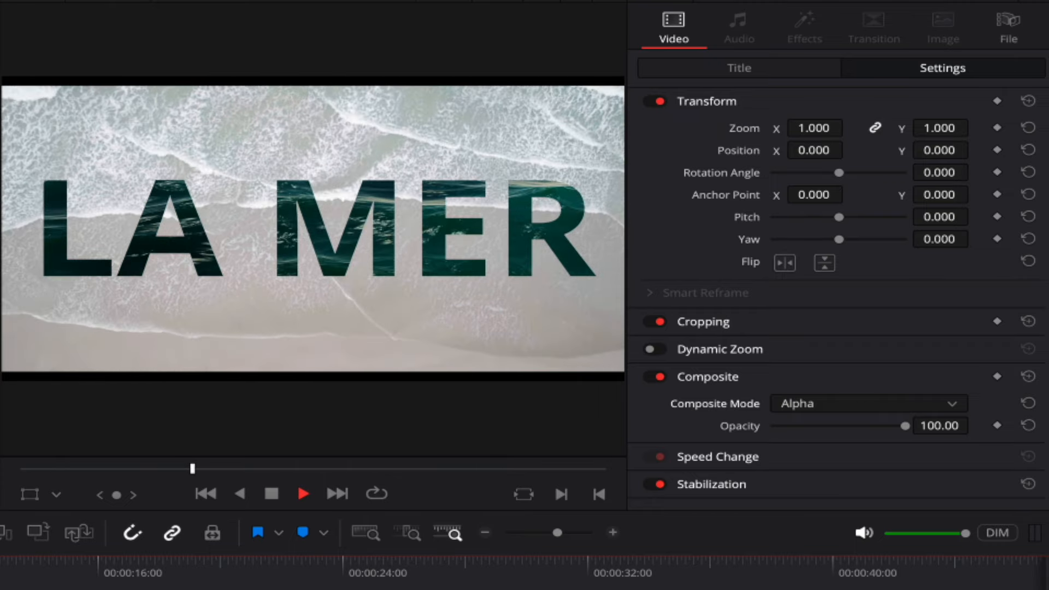
pyautogui.press('space')
pyautogui.moveTo(217, 469); pyautogui.dragTo(91, 469)
pyautogui.press('space')
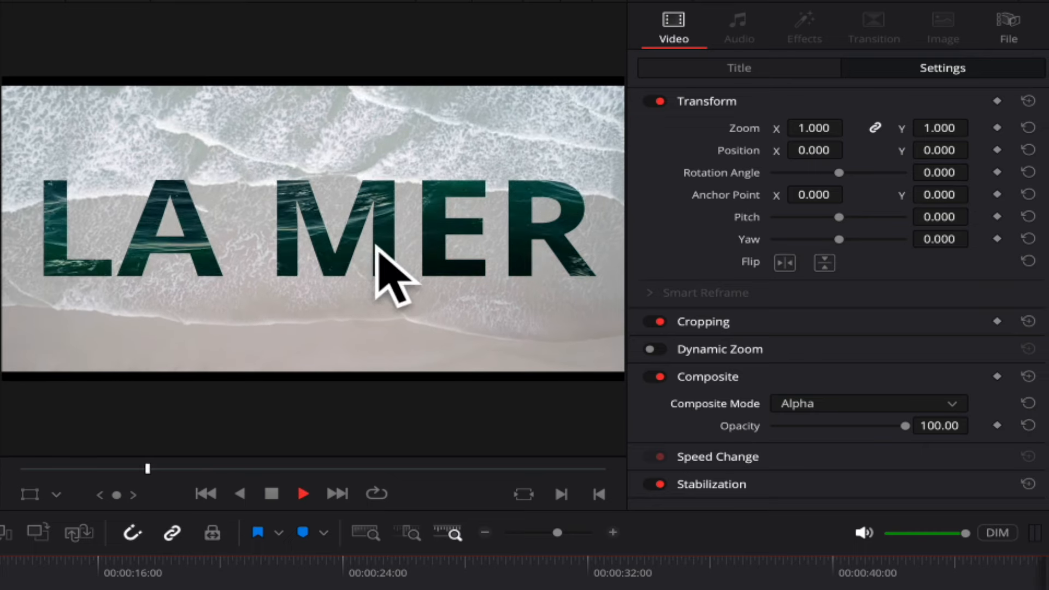
pyautogui.press('space')
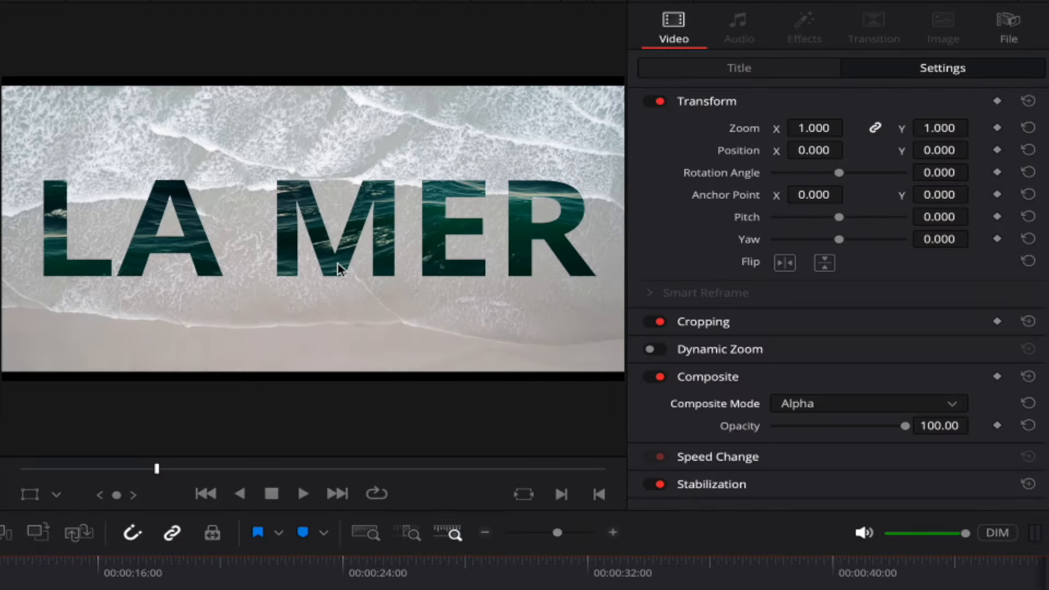
pyautogui.press('space')
pyautogui.press('space')
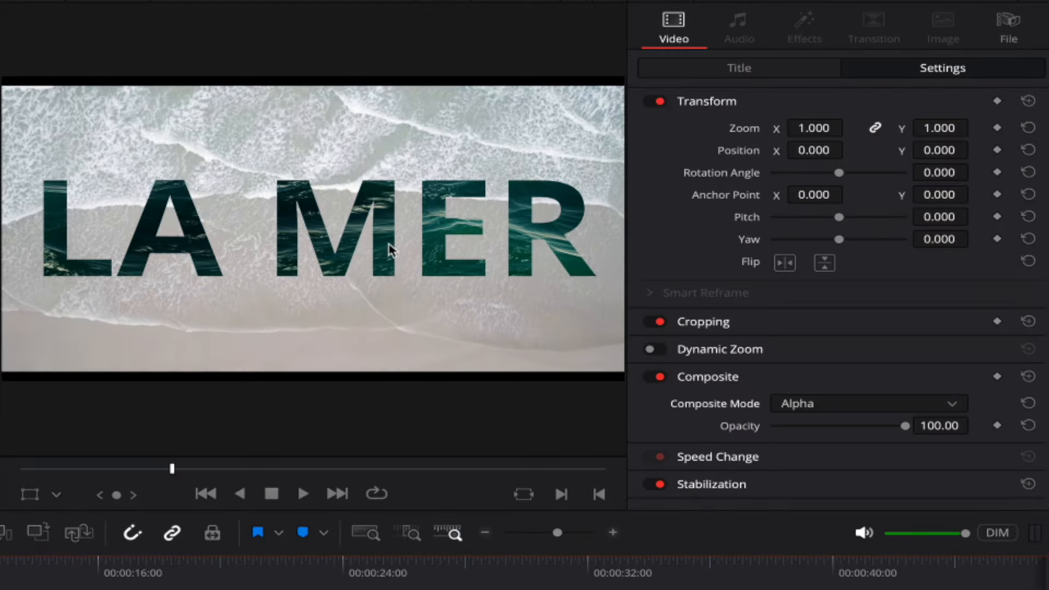
# - Change the speed of the ocean clip on Video 3 to 30%
pyautogui.click(218, 588)
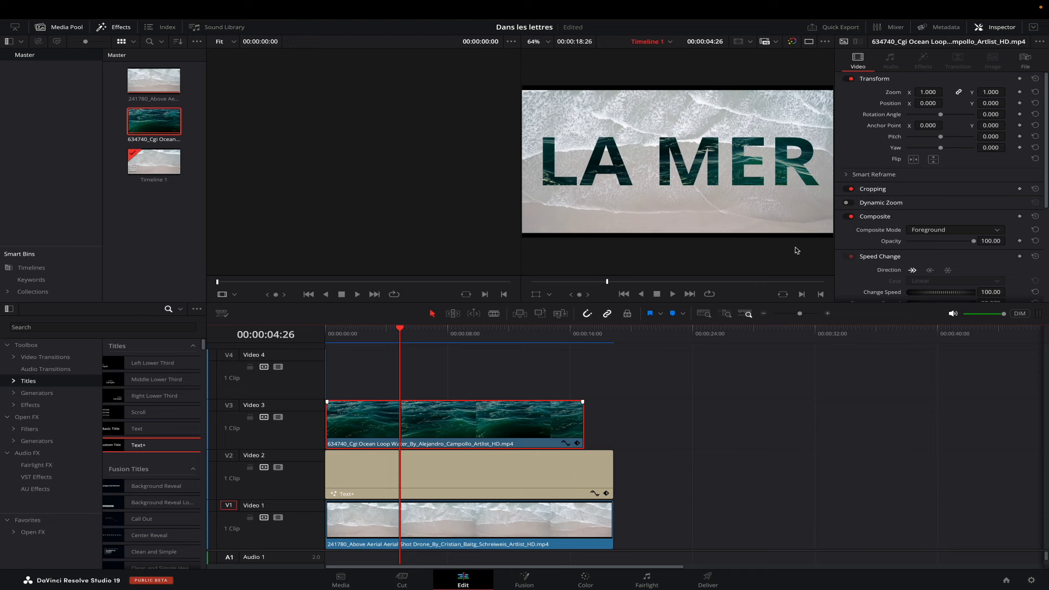
pyautogui.press('r')
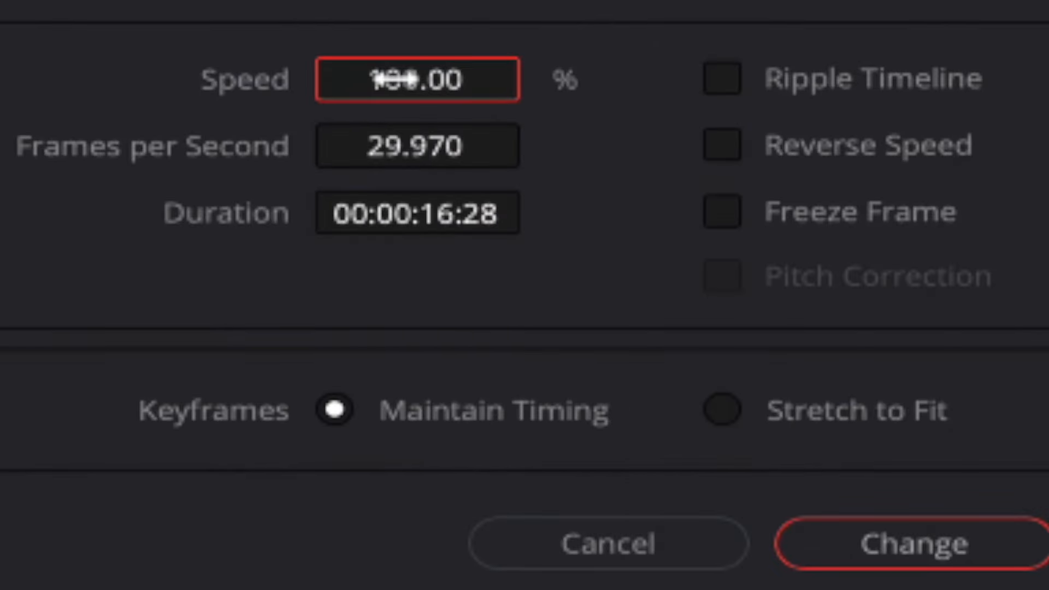
pyautogui.click(393, 80)
pyautogui.write('80')
pyautogui.click(957, 536)
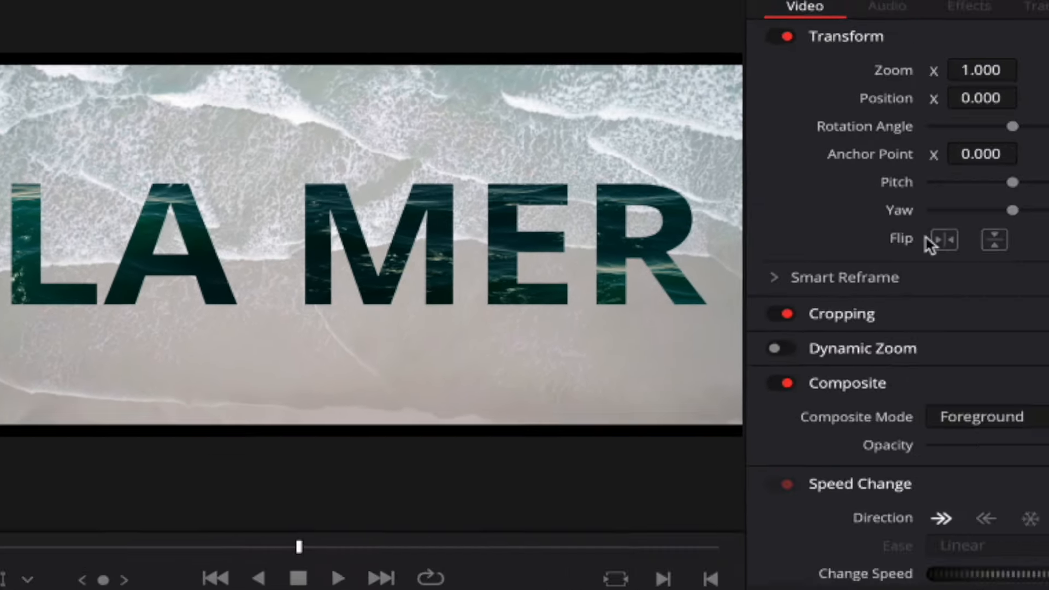
# - Set the ocean clip's retime process to Frame Blend and play back the slowed footage
pyautogui.scroll(-6, 736, 304)
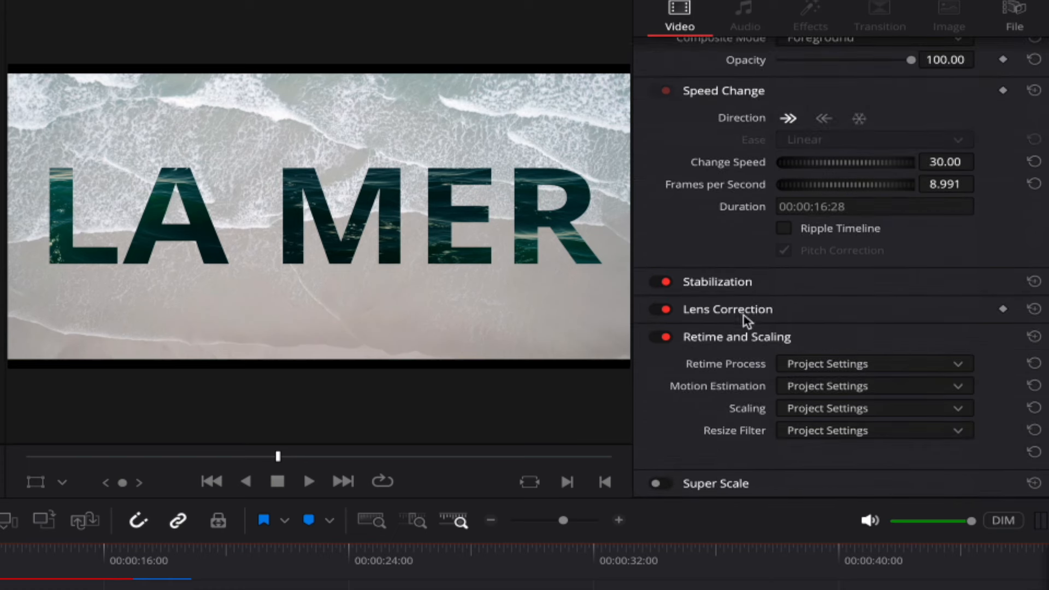
pyautogui.click(859, 365)
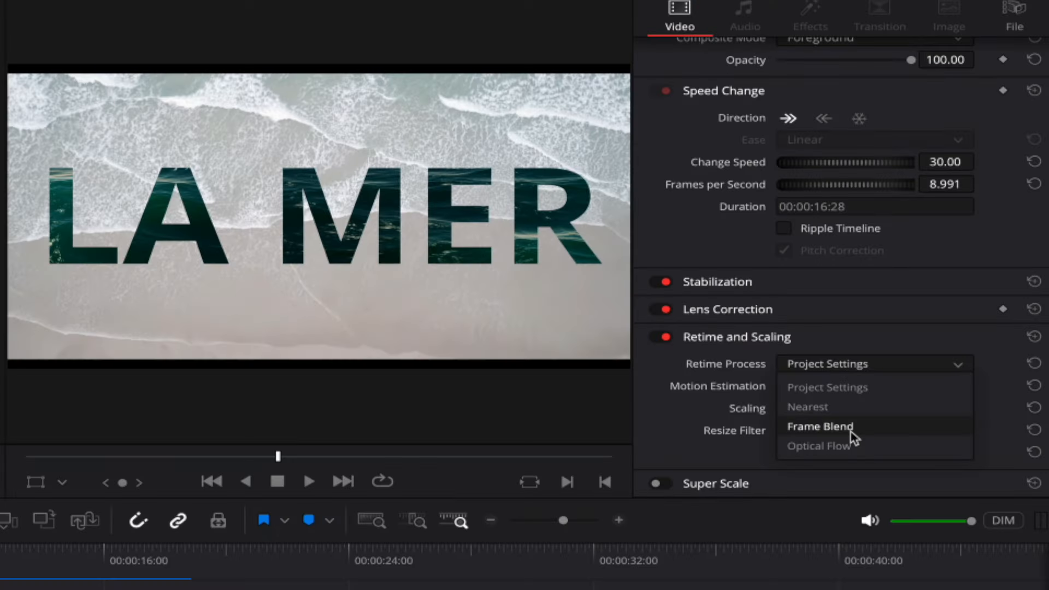
pyautogui.click(853, 432)
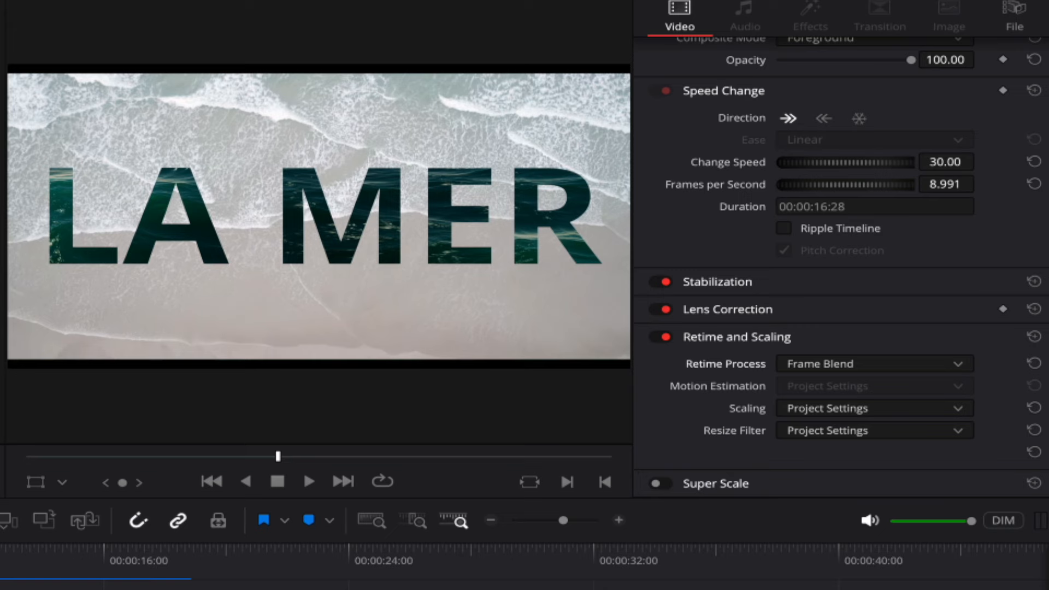
pyautogui.press('space')
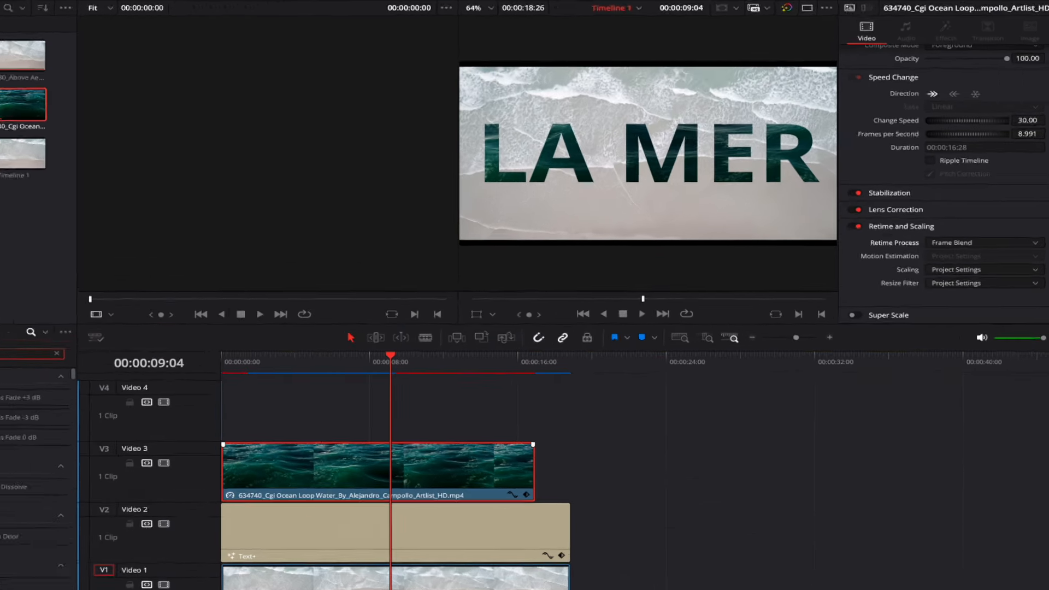
# - Search the effects for "blur" and apply Gaussian Blur to the ocean clip on Video 3
pyautogui.write('blur')
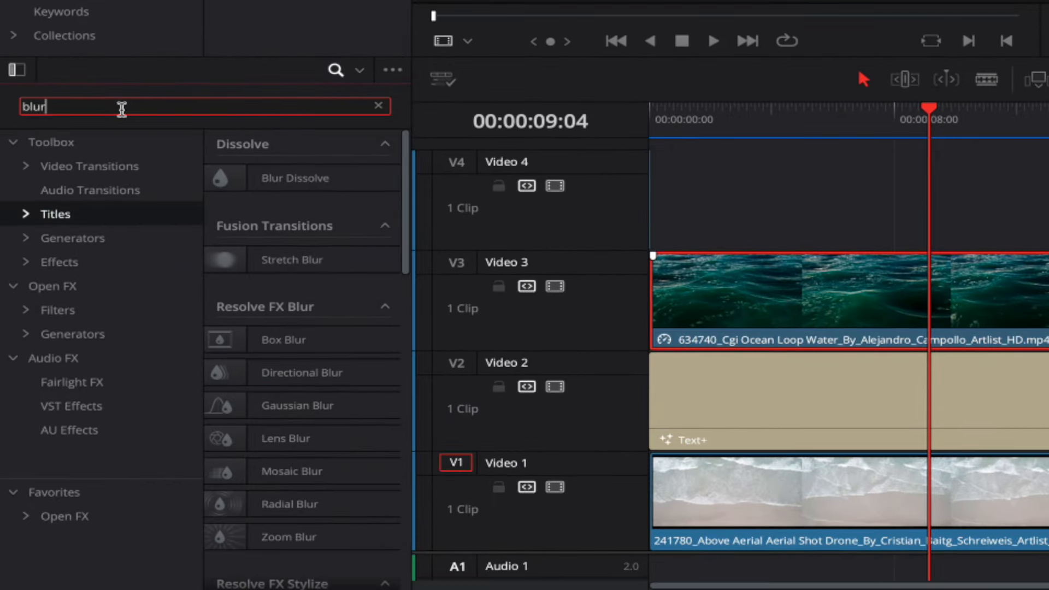
pyautogui.click(110, 141)
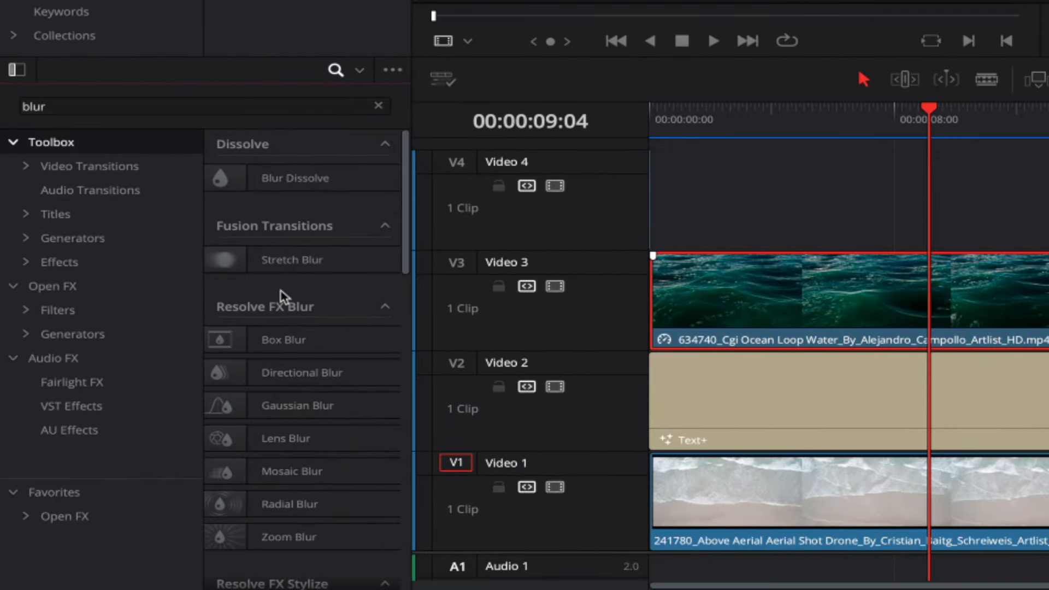
pyautogui.moveTo(277, 405); pyautogui.dragTo(792, 321)
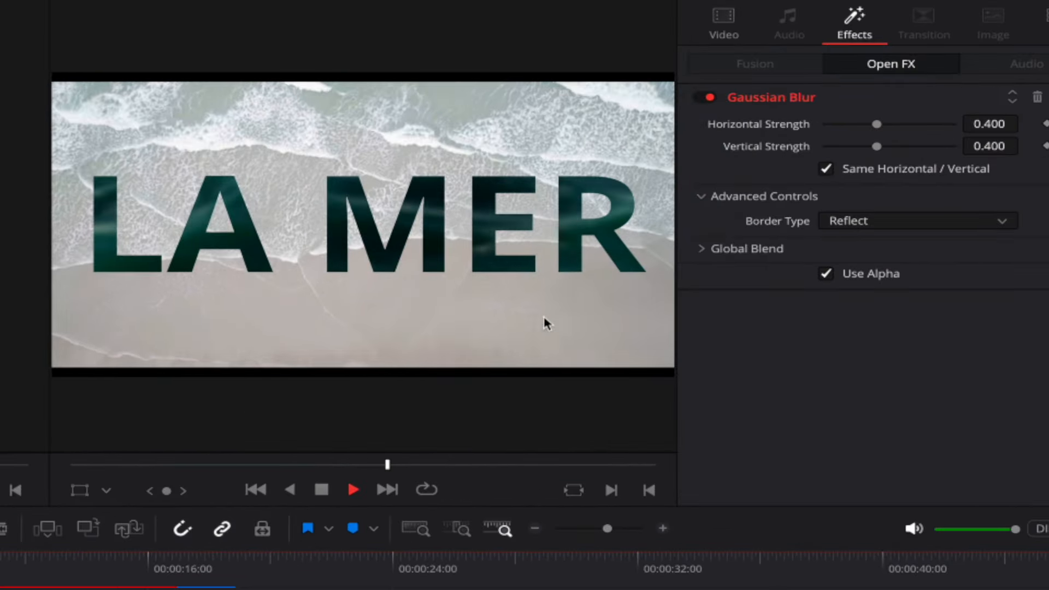
# - Reduce the Gaussian Blur's horizontal and vertical strength to about 0.194 while previewing playback
pyautogui.press('space')
pyautogui.moveTo(878, 124); pyautogui.dragTo(871, 129)
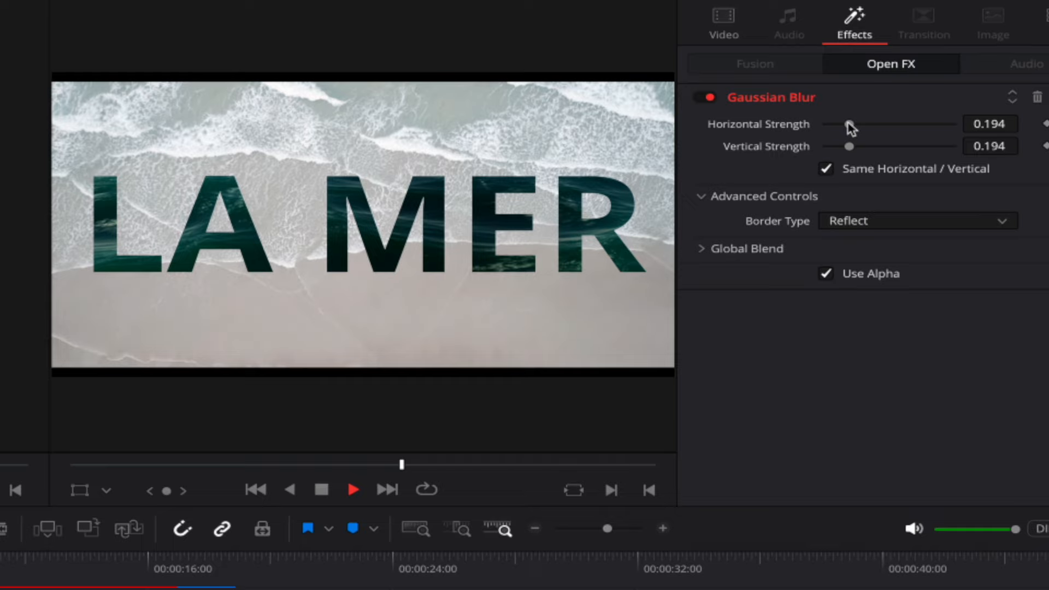
pyautogui.press('space')
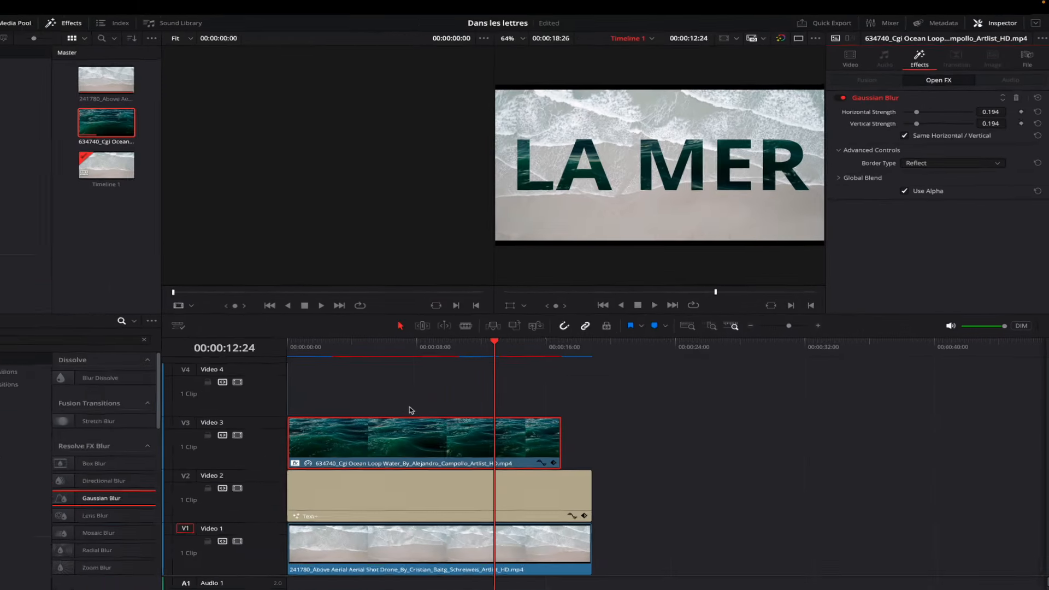
# - Find the Drop Shadow effect by searching "drop", apply it to the Text+ title on Video 2, and preview the result
pyautogui.click(381, 482)
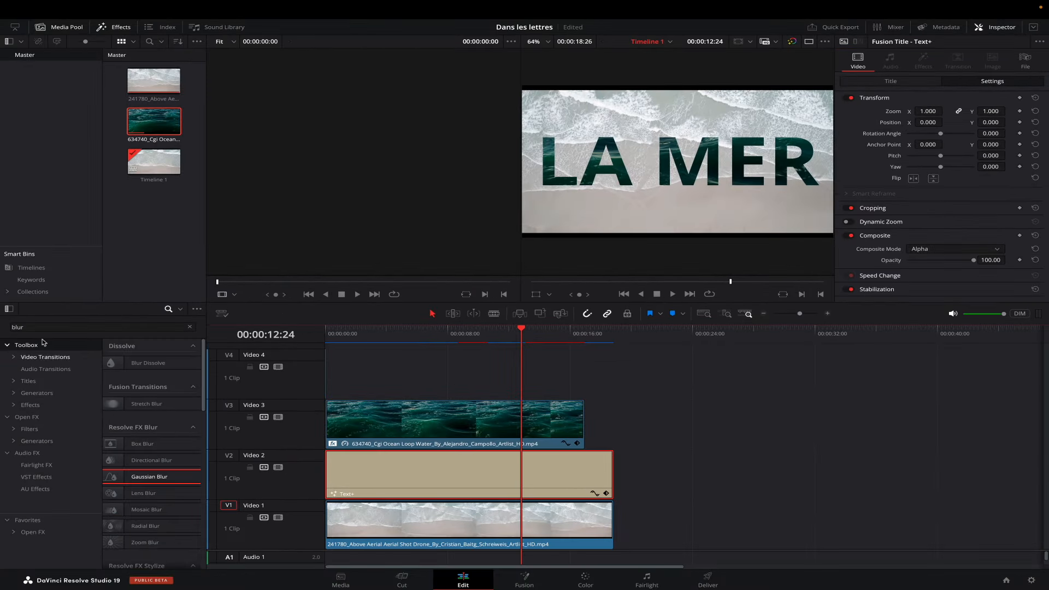
pyautogui.doubleClick(29, 326)
pyautogui.write('drop')
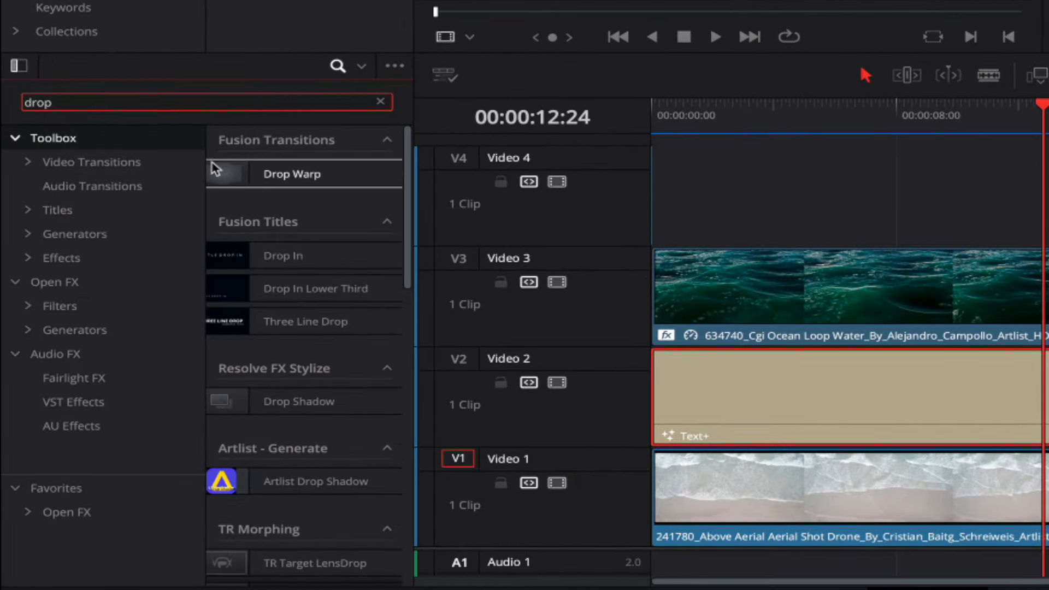
pyautogui.moveTo(327, 408); pyautogui.dragTo(824, 404)
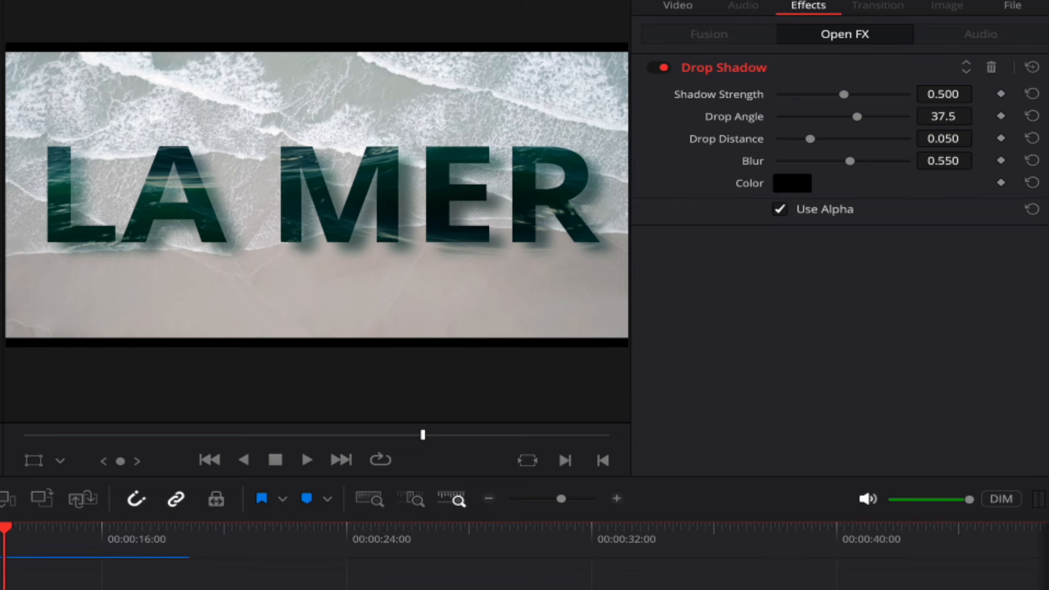
pyautogui.press('space')
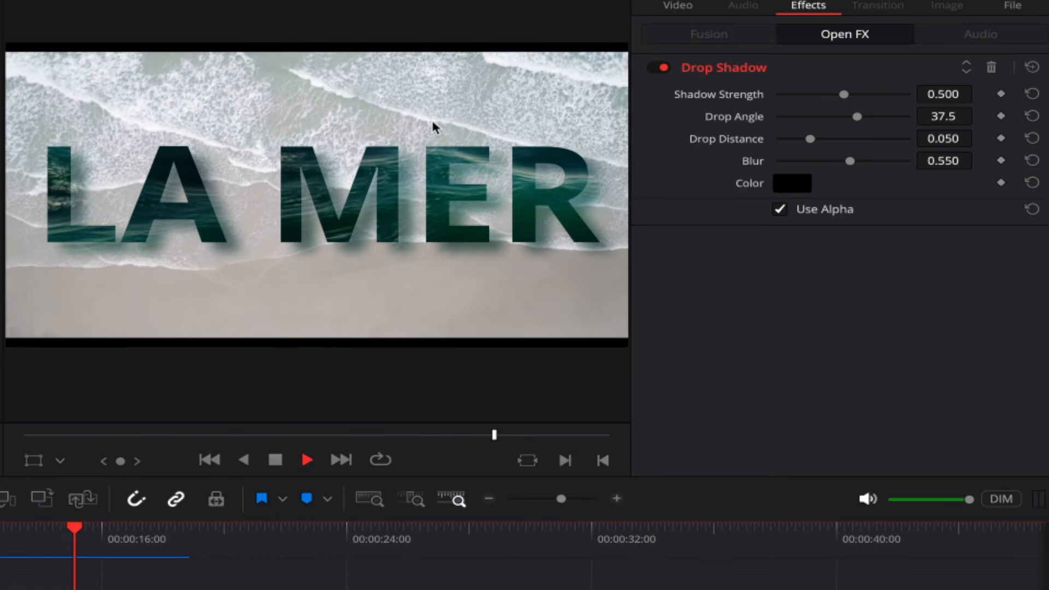
pyautogui.press('space')
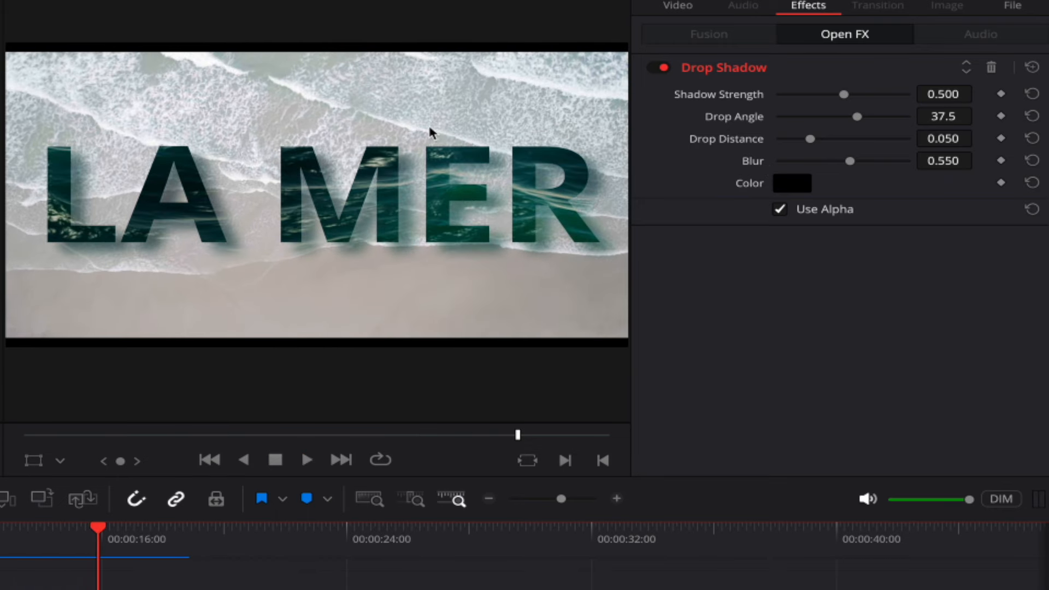